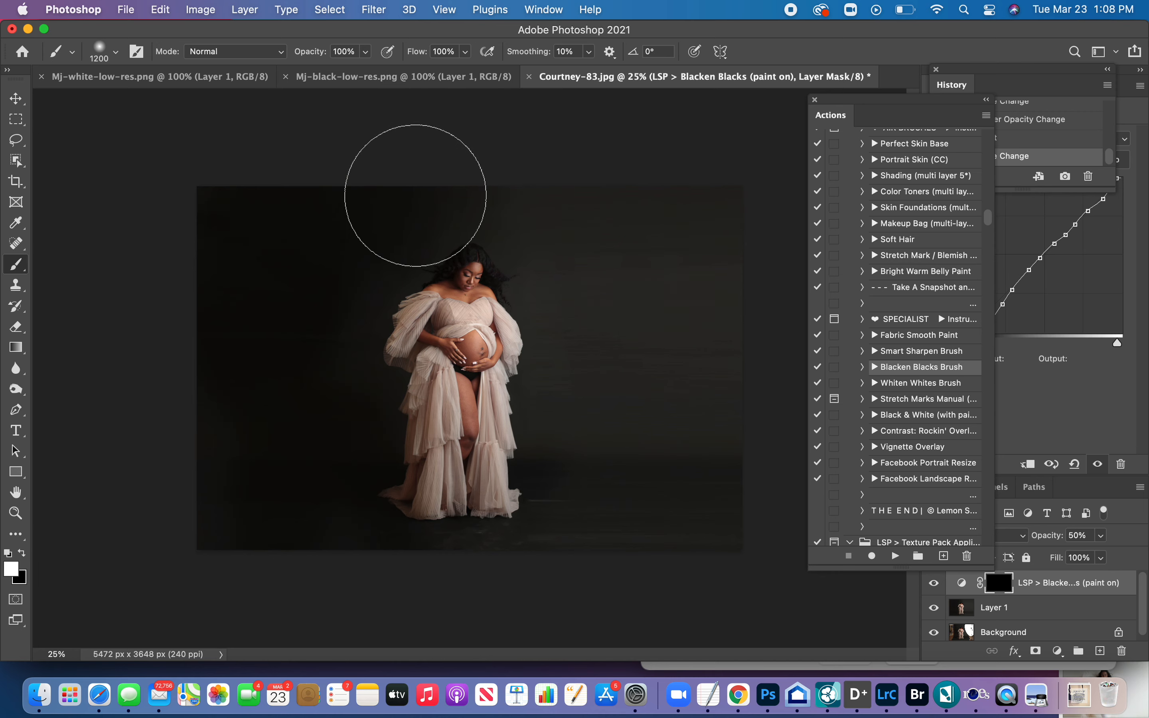
# Paint the Blacken Blacks mask over the backdrop around the woman with a 1200 px brush, and merge the visible layers
pyautogui.moveTo(336, 438)
pyautogui.mouseDown()
pyautogui.moveTo(259, 328)
pyautogui.moveTo(267, 426)
pyautogui.mouseUp()
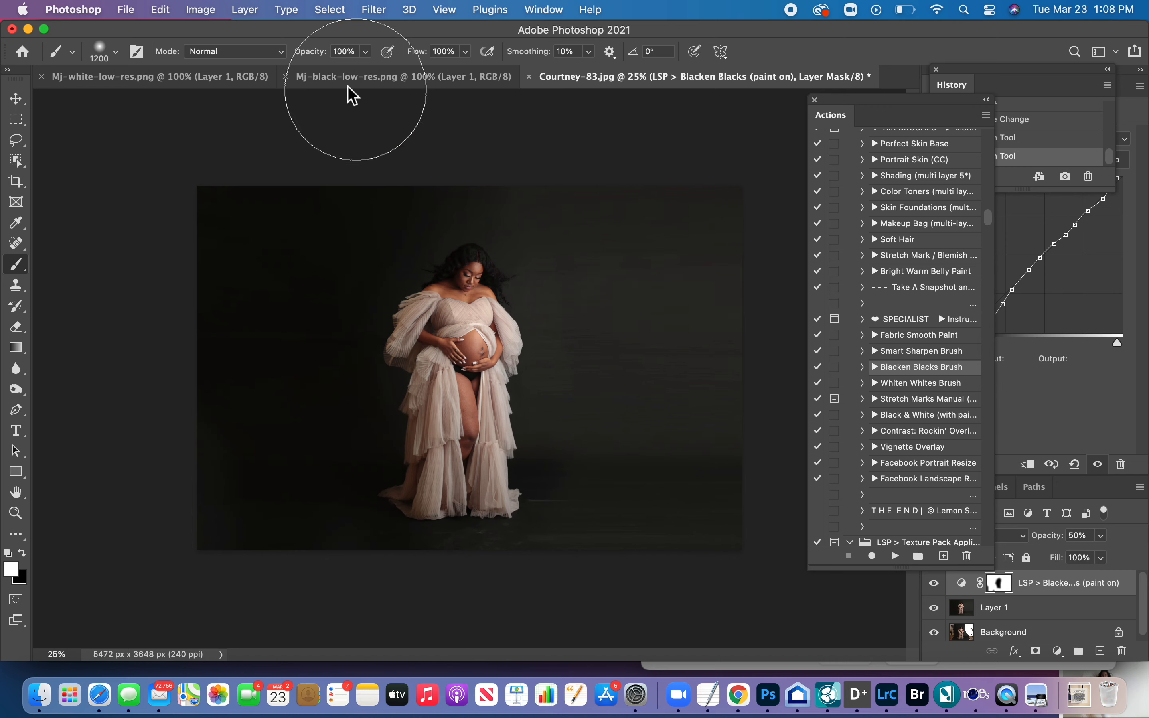
pyautogui.click(252, 9)
pyautogui.click(304, 584)
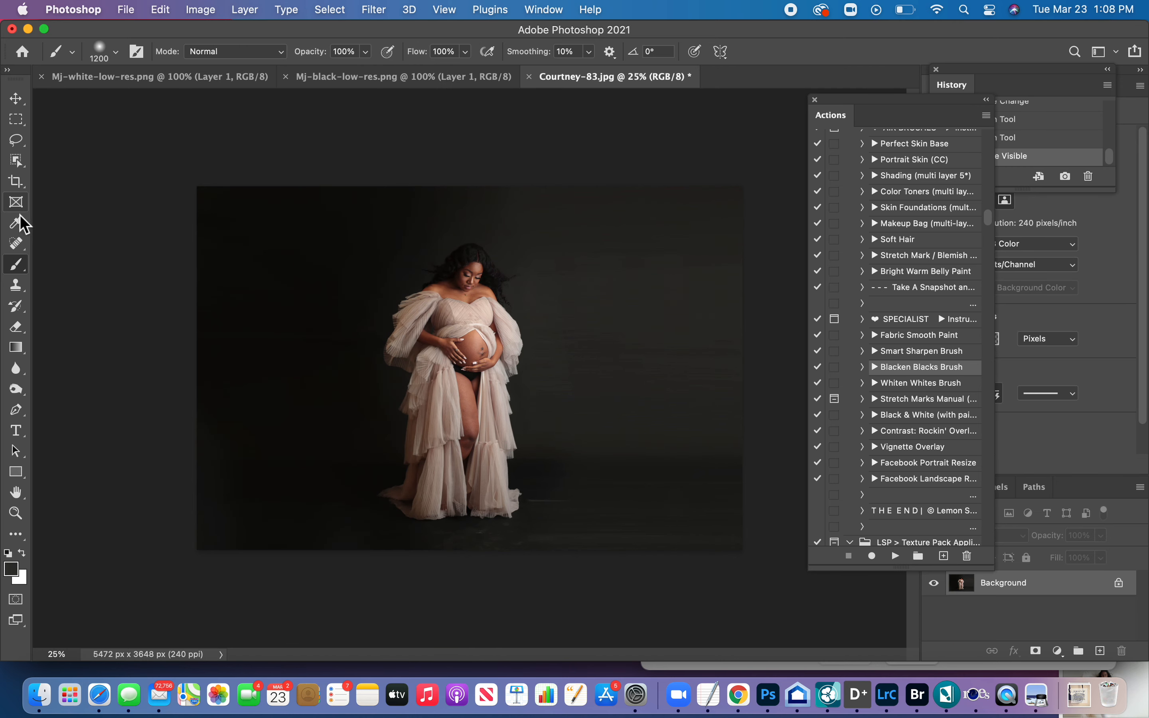
# Sample a dark tone from the backdrop, reduce the brush to 900 px, and duplicate the background layer
pyautogui.click(21, 226)
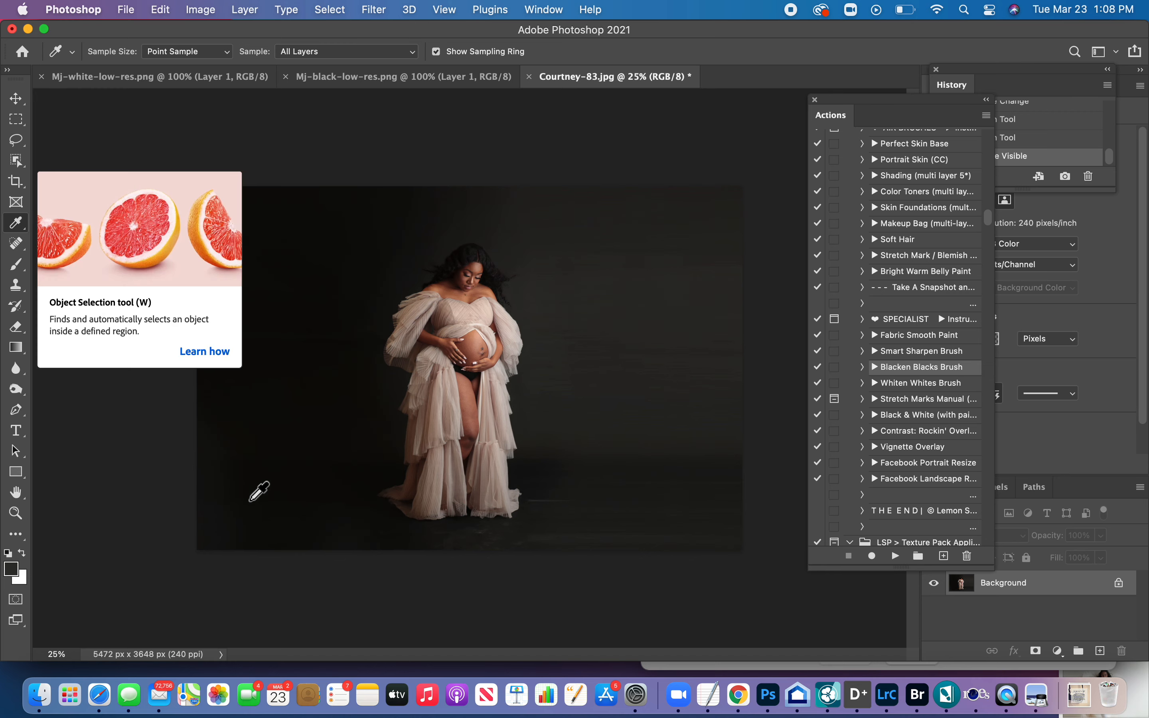
pyautogui.press('b')
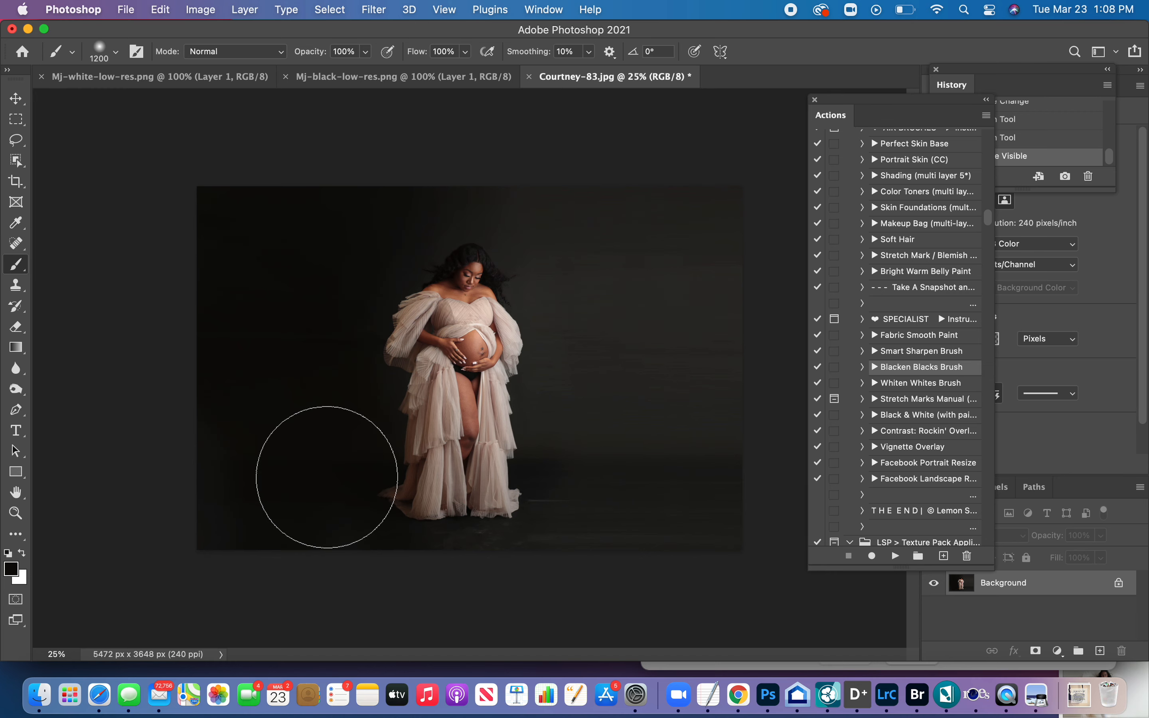
pyautogui.press('[')
pyautogui.press('[')
pyautogui.press('[')
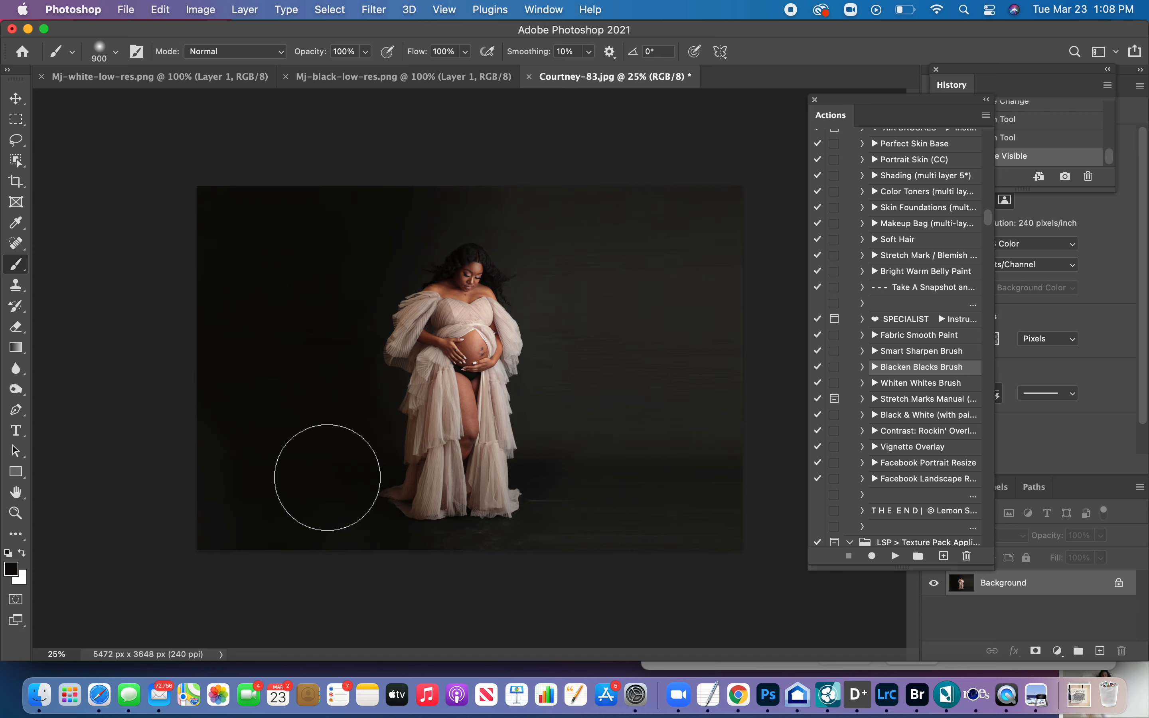
pyautogui.hotkey('ctrl', 'j')
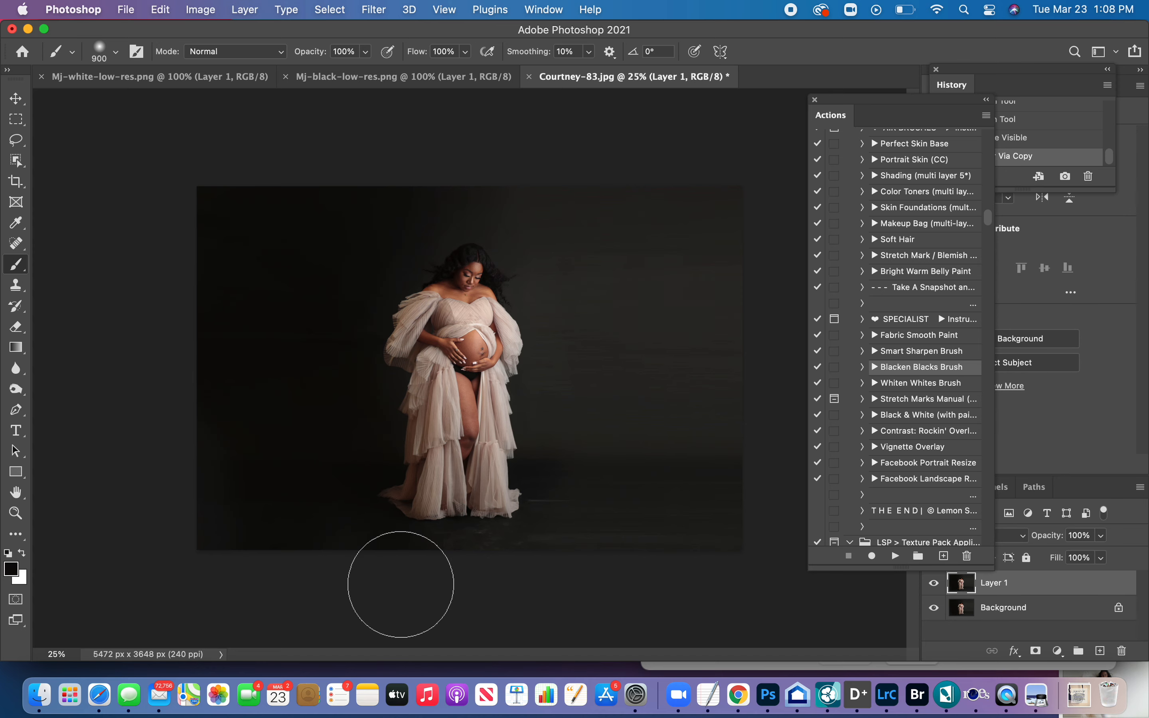
pyautogui.moveTo(401, 564)
pyautogui.mouseDown()
pyautogui.moveTo(539, 553)
pyautogui.moveTo(428, 570)
pyautogui.moveTo(410, 565)
pyautogui.moveTo(494, 564)
pyautogui.moveTo(115, 532)
pyautogui.mouseUp()
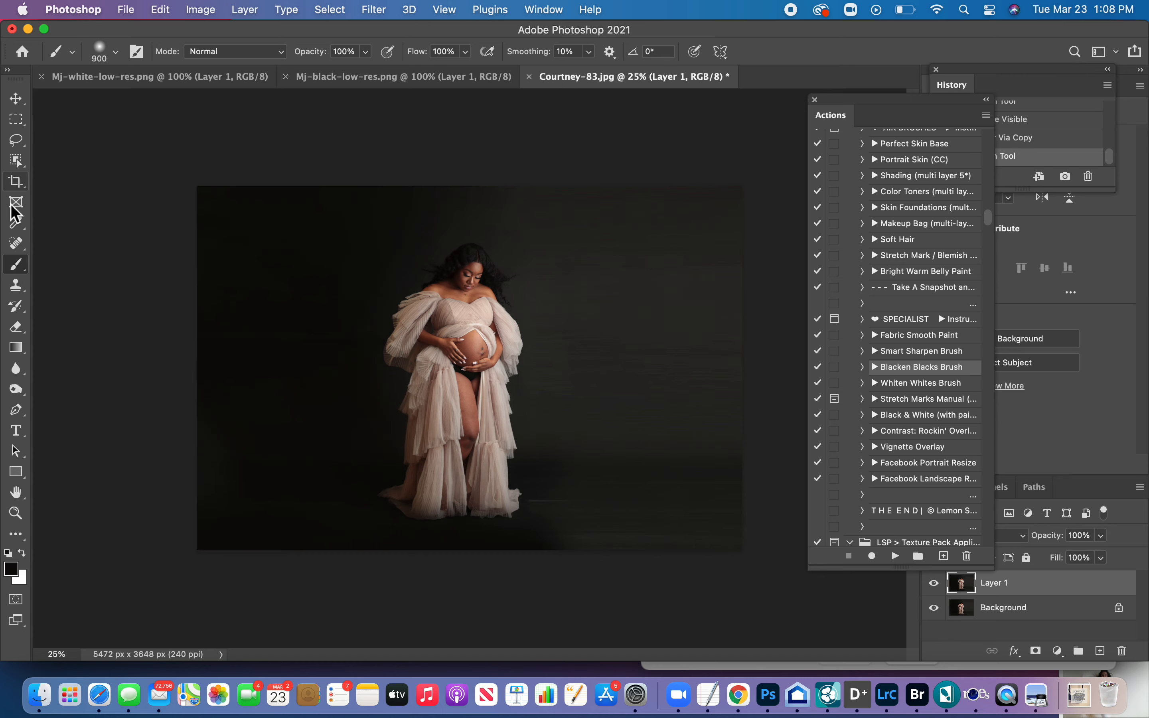
pyautogui.click(16, 223)
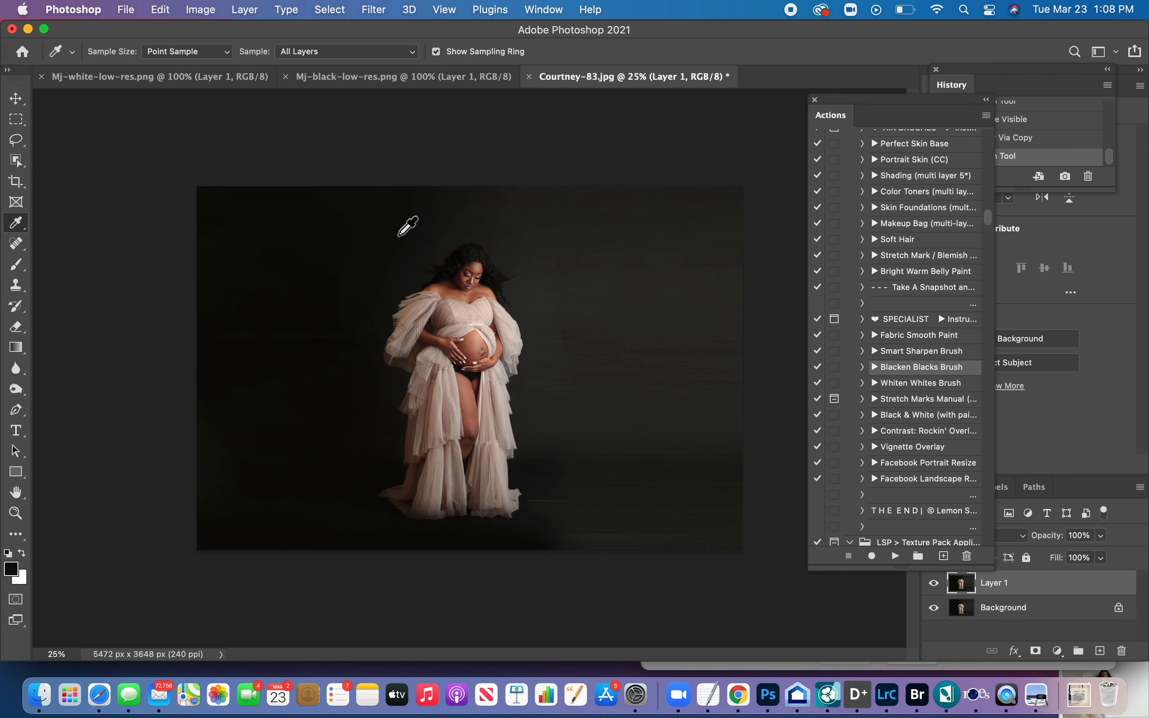
pyautogui.press('b')
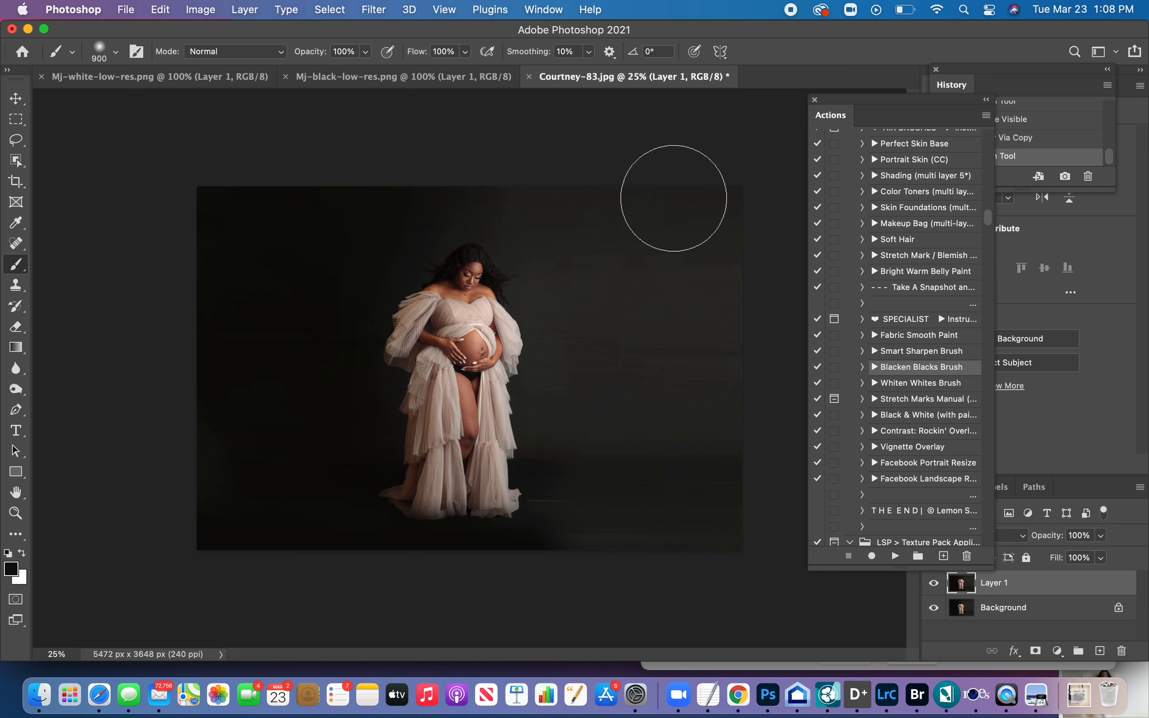
pyautogui.press(']')
pyautogui.press(']')
pyautogui.press(']')
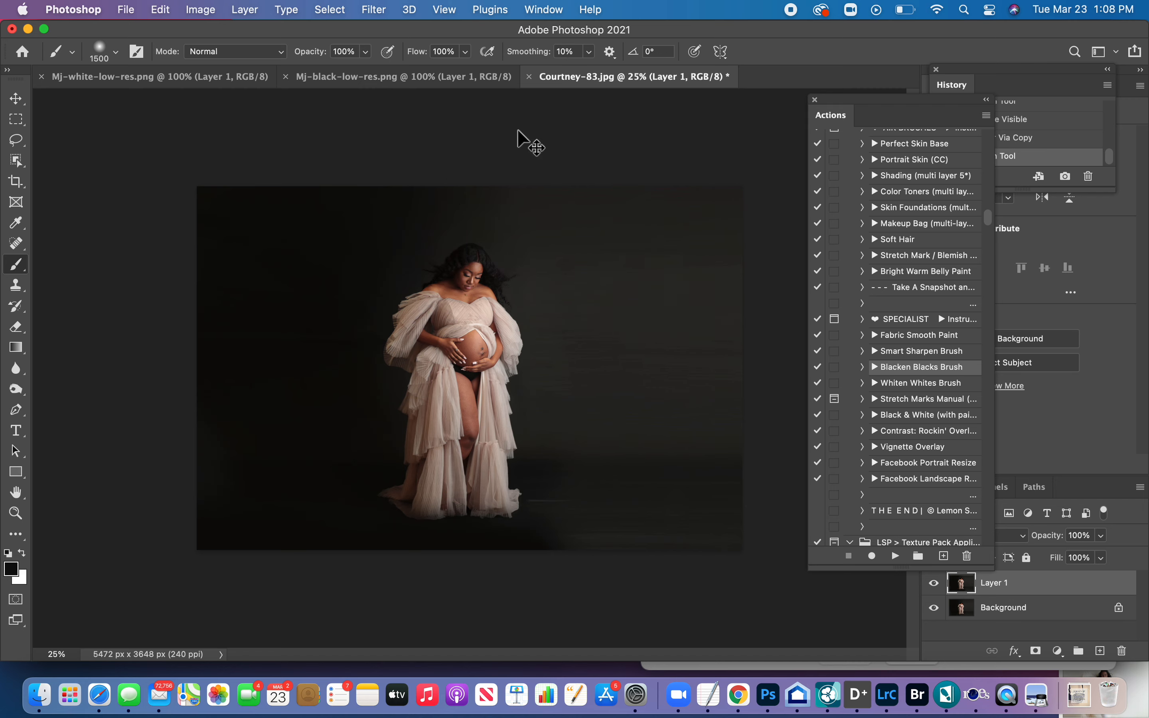
pyautogui.press('super+z')
# Resample the dark backdrop colour and paint the lower floor and left edge with an 1100 px brush at 47% opacity
pyautogui.click(366, 51)
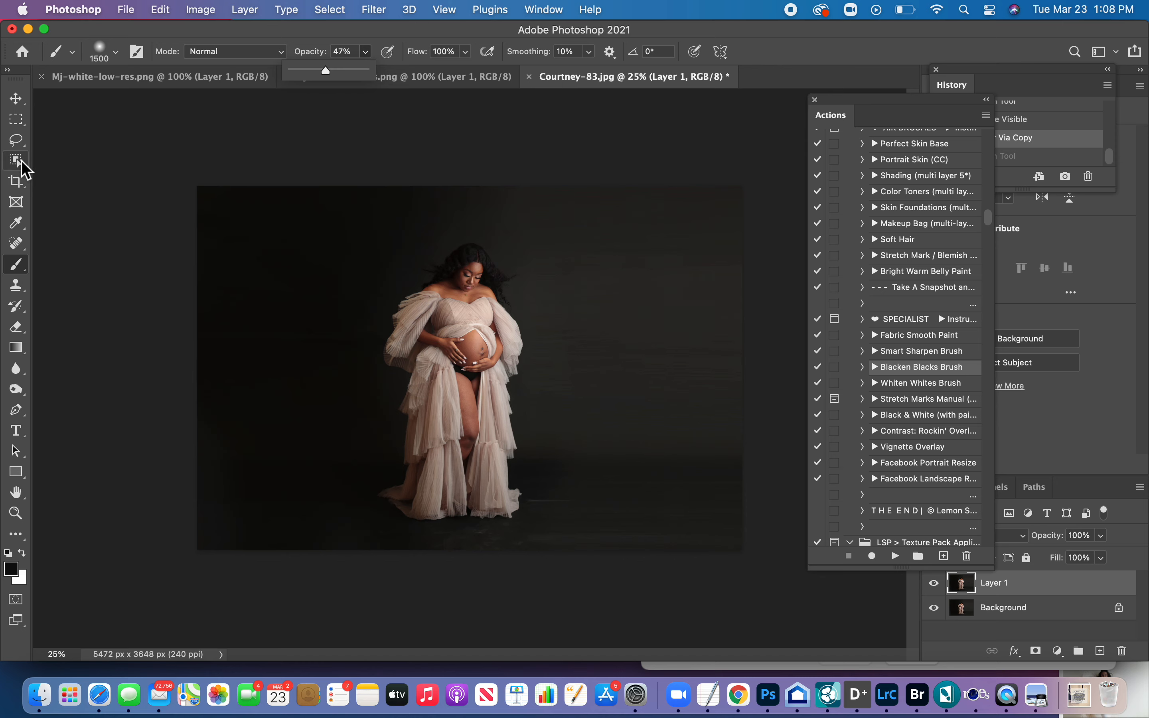
pyautogui.click(16, 223)
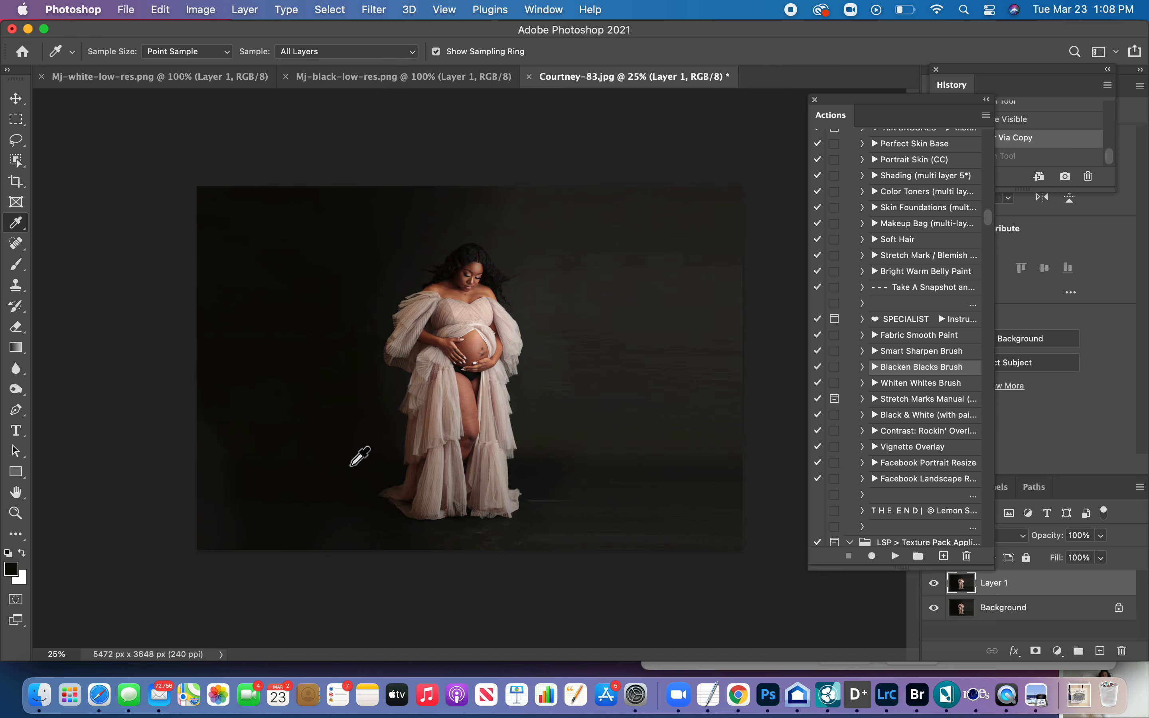
pyautogui.press('b')
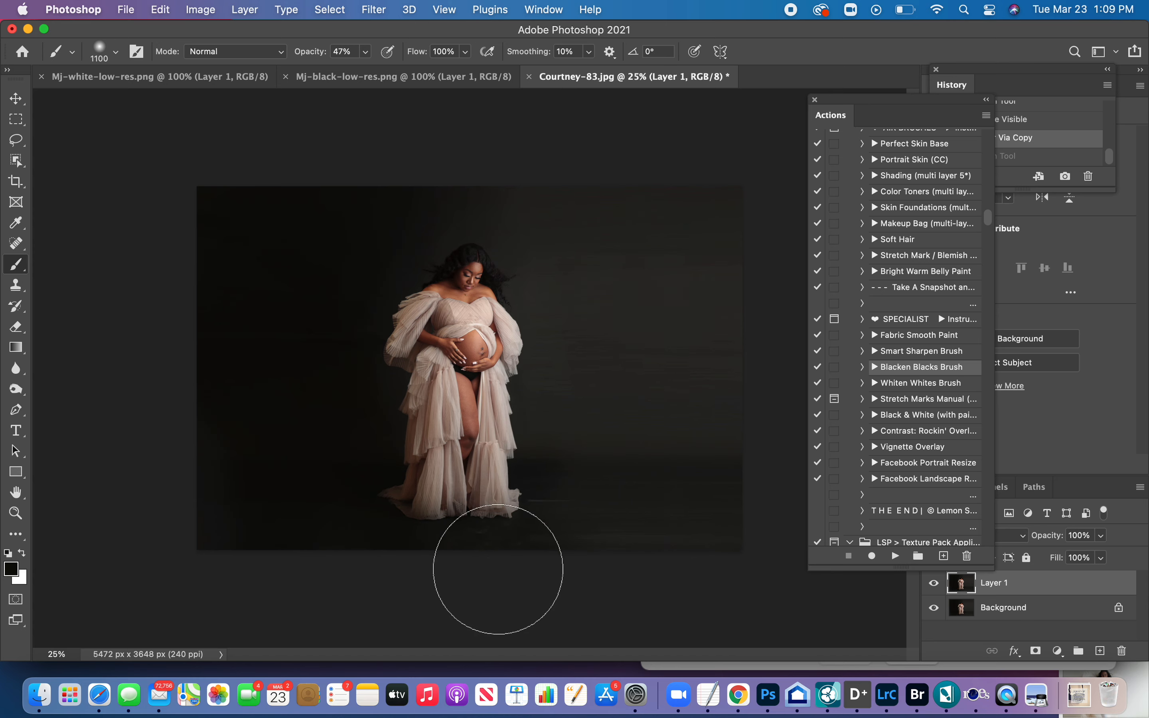
pyautogui.press('super+shift+z')
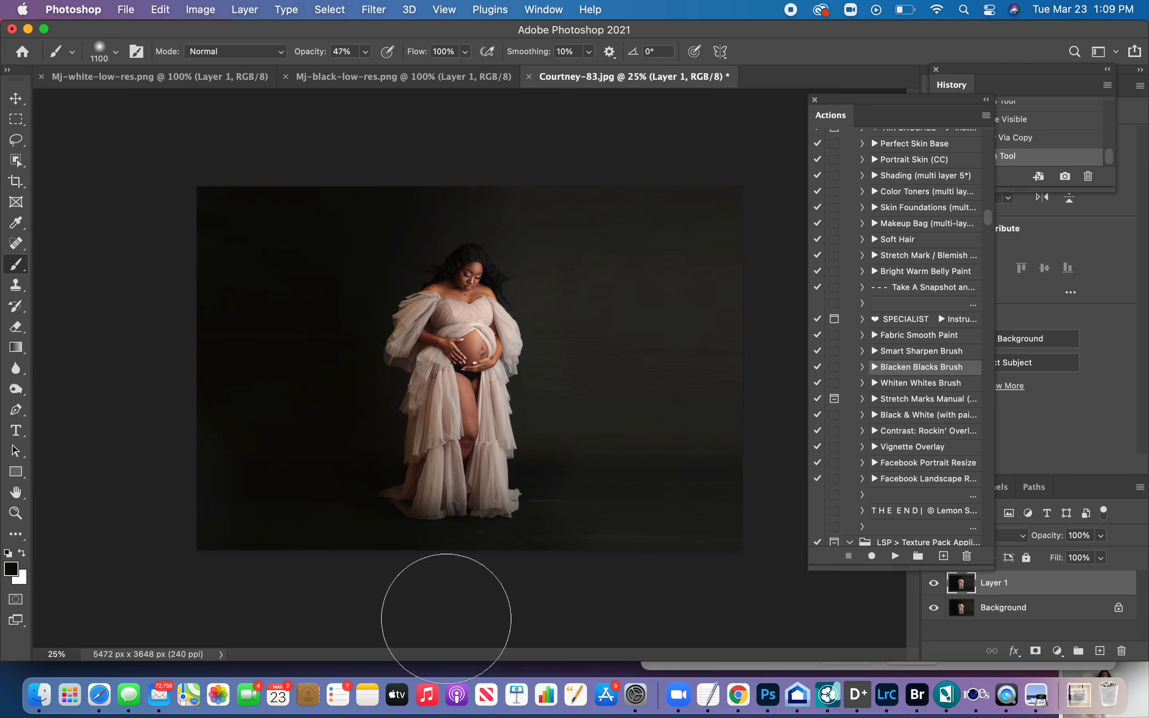
pyautogui.click(159, 526)
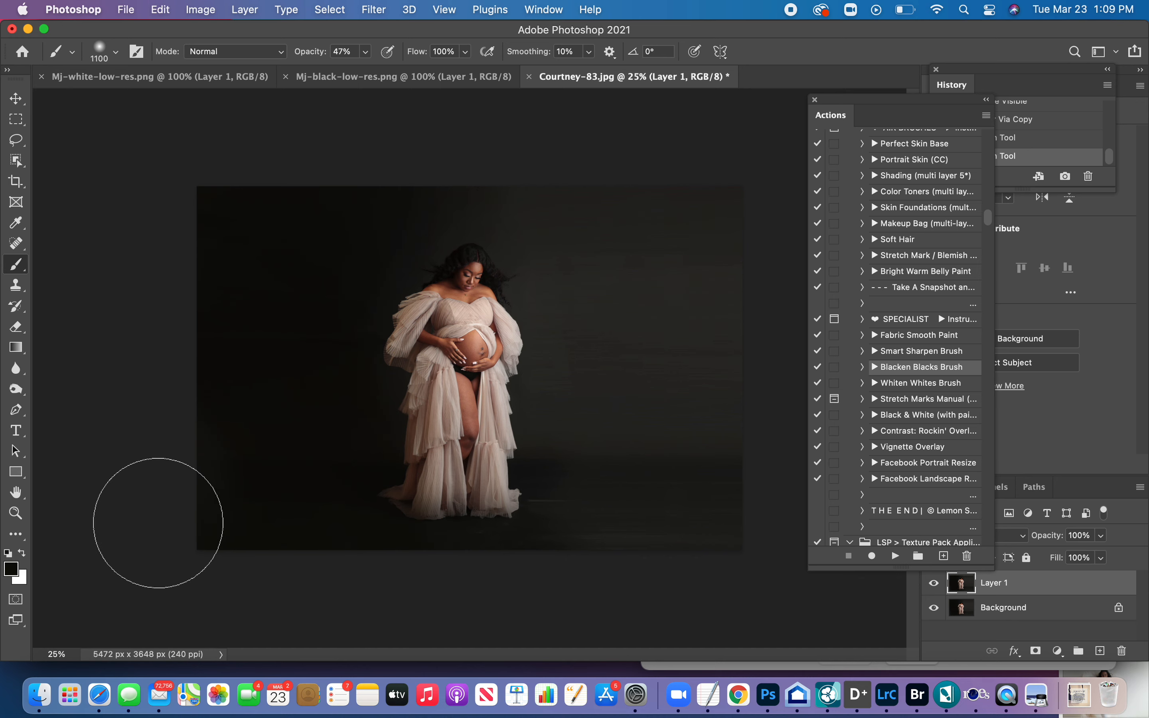
# Sample the dark backdrop above the woman's head and paint it over the lighter backdrop on the right side of the photo
pyautogui.click(17, 224)
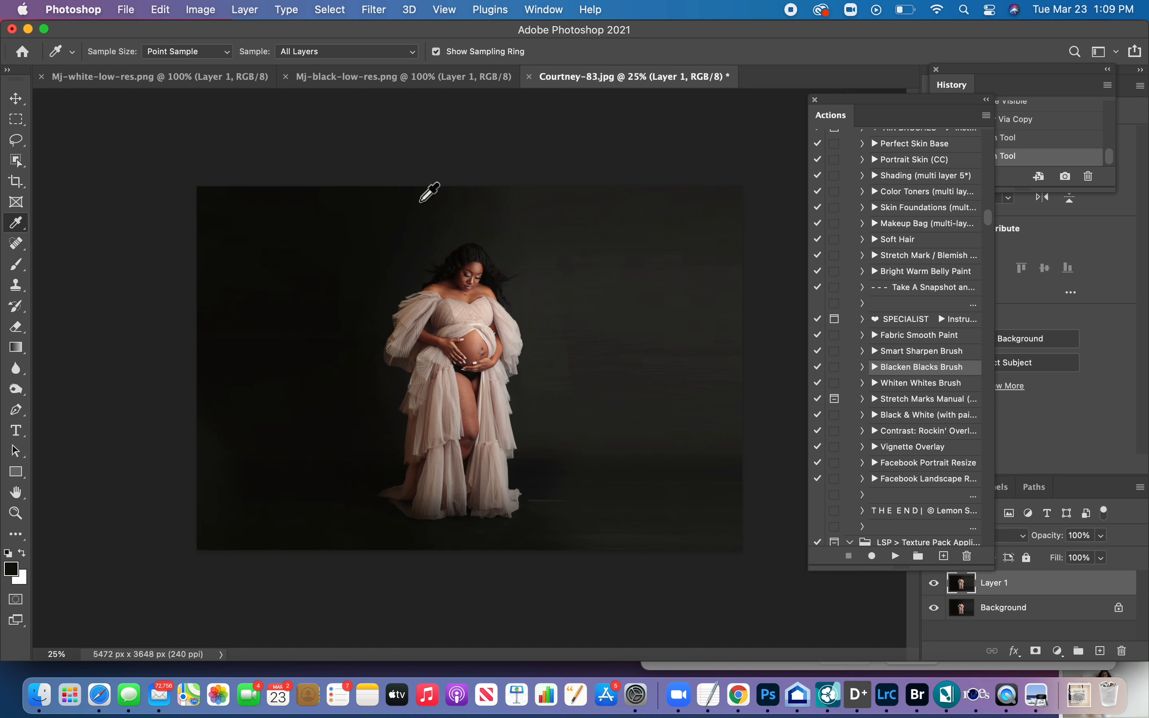
pyautogui.press('b')
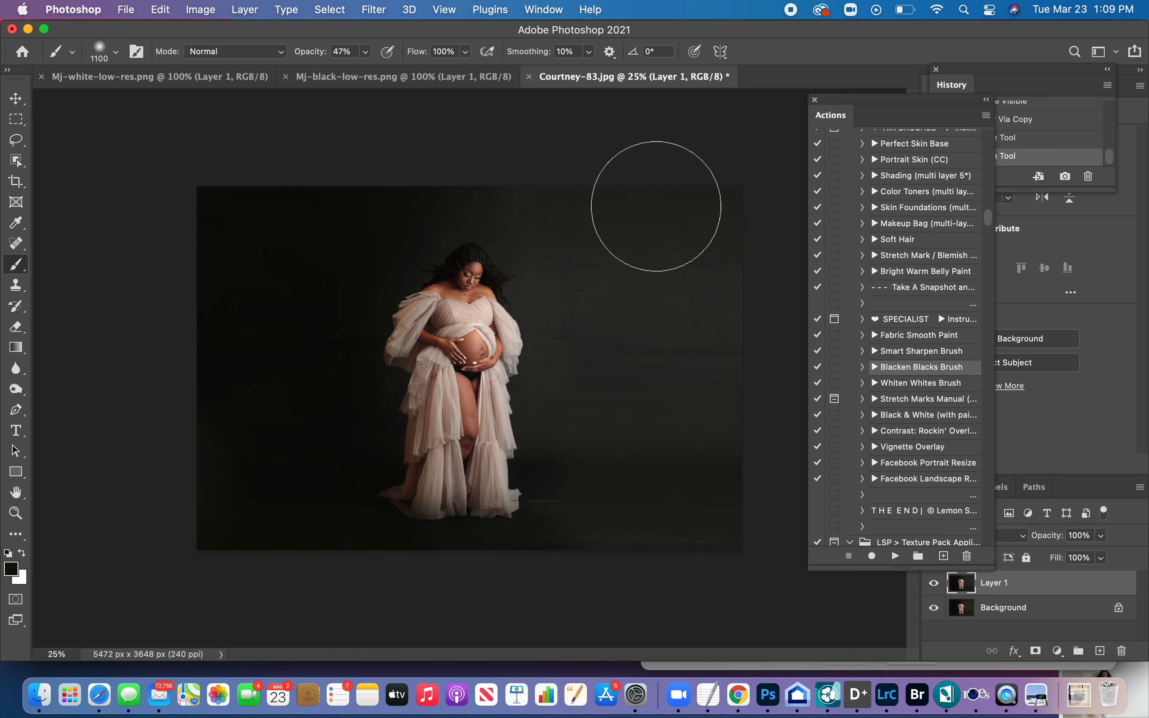
pyautogui.moveTo(656, 206)
pyautogui.mouseDown()
pyautogui.moveTo(703, 302)
pyautogui.moveTo(707, 178)
pyautogui.moveTo(744, 449)
pyautogui.moveTo(691, 561)
pyautogui.moveTo(622, 488)
pyautogui.moveTo(617, 340)
pyautogui.moveTo(580, 549)
pyautogui.moveTo(584, 334)
pyautogui.moveTo(608, 245)
pyautogui.moveTo(566, 94)
pyautogui.moveTo(532, 140)
pyautogui.moveTo(434, 152)
pyautogui.moveTo(526, 200)
pyautogui.moveTo(600, 357)
pyautogui.moveTo(685, 215)
pyautogui.moveTo(733, 187)
pyautogui.moveTo(683, 492)
pyautogui.moveTo(569, 638)
pyautogui.moveTo(576, 588)
pyautogui.moveTo(604, 546)
pyautogui.moveTo(690, 520)
pyautogui.mouseUp()
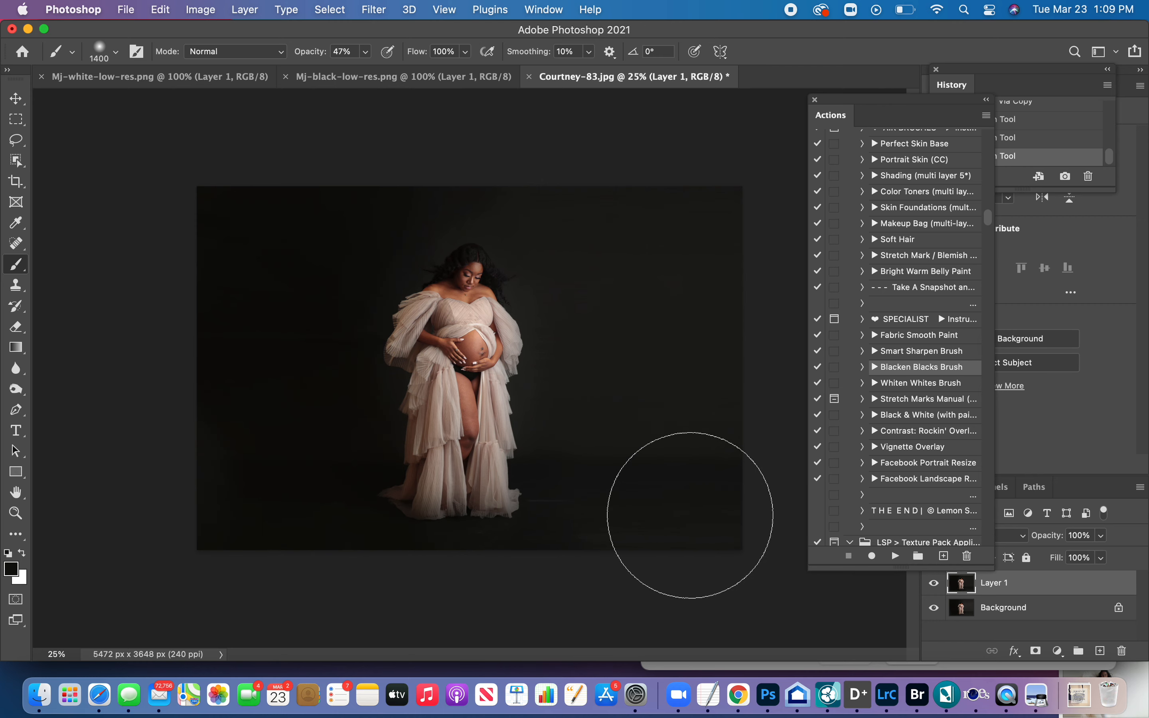
# Sample the dark floor near the dress and paint over the floor below and beside the hem with a brush of about 500 px
pyautogui.press('super+=')
pyautogui.press('super+=')
pyautogui.press('super+=')
pyautogui.scroll(-7, 690, 518)
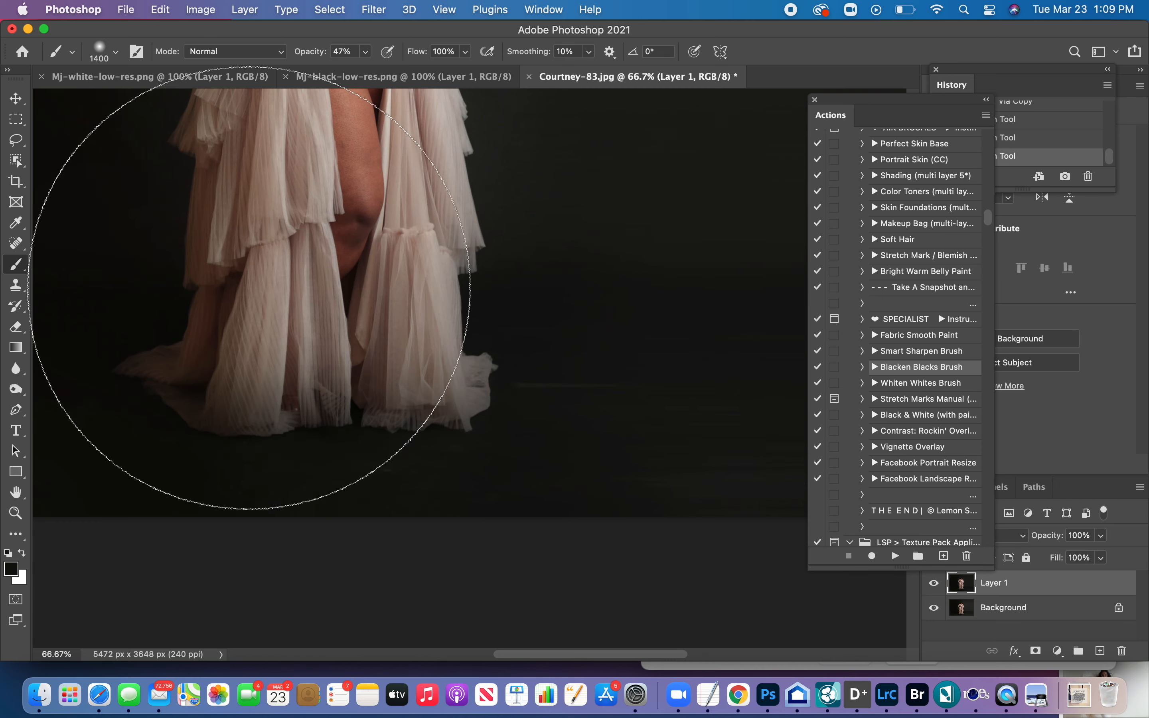
pyautogui.click(15, 223)
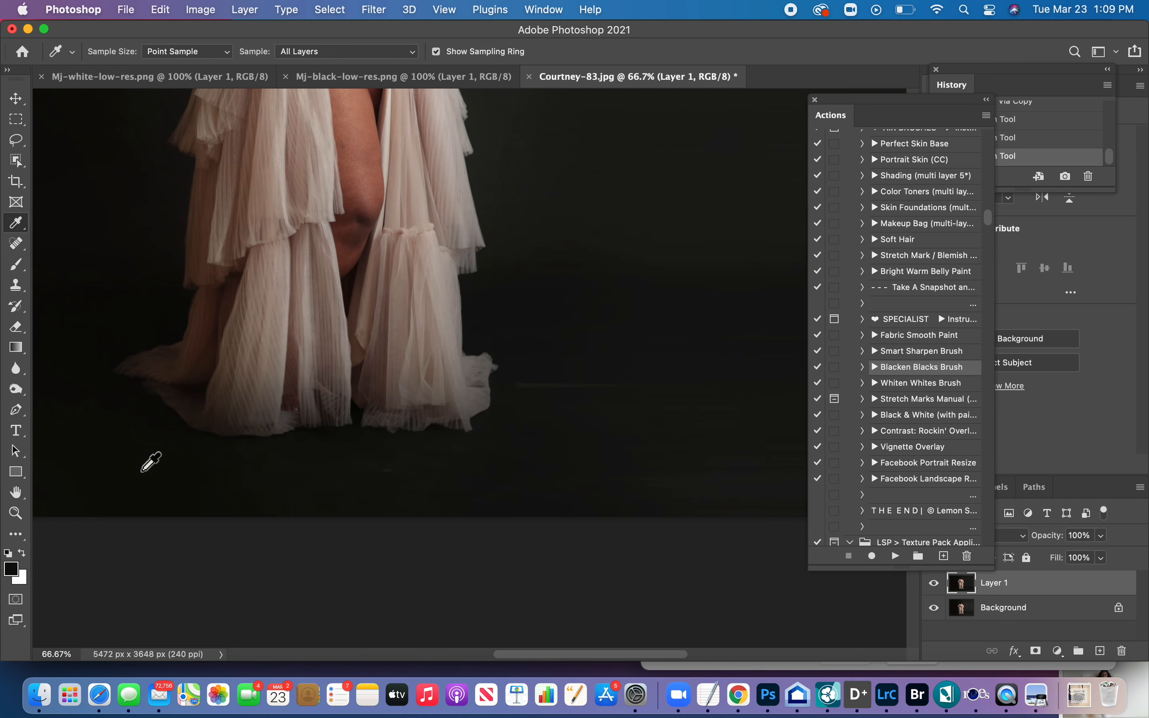
pyautogui.press('b')
pyautogui.press('[')
pyautogui.press('[')
pyautogui.press('[')
pyautogui.press('[')
pyautogui.press('[')
pyautogui.press('[')
pyautogui.press('[')
pyautogui.press('[')
pyautogui.press('[')
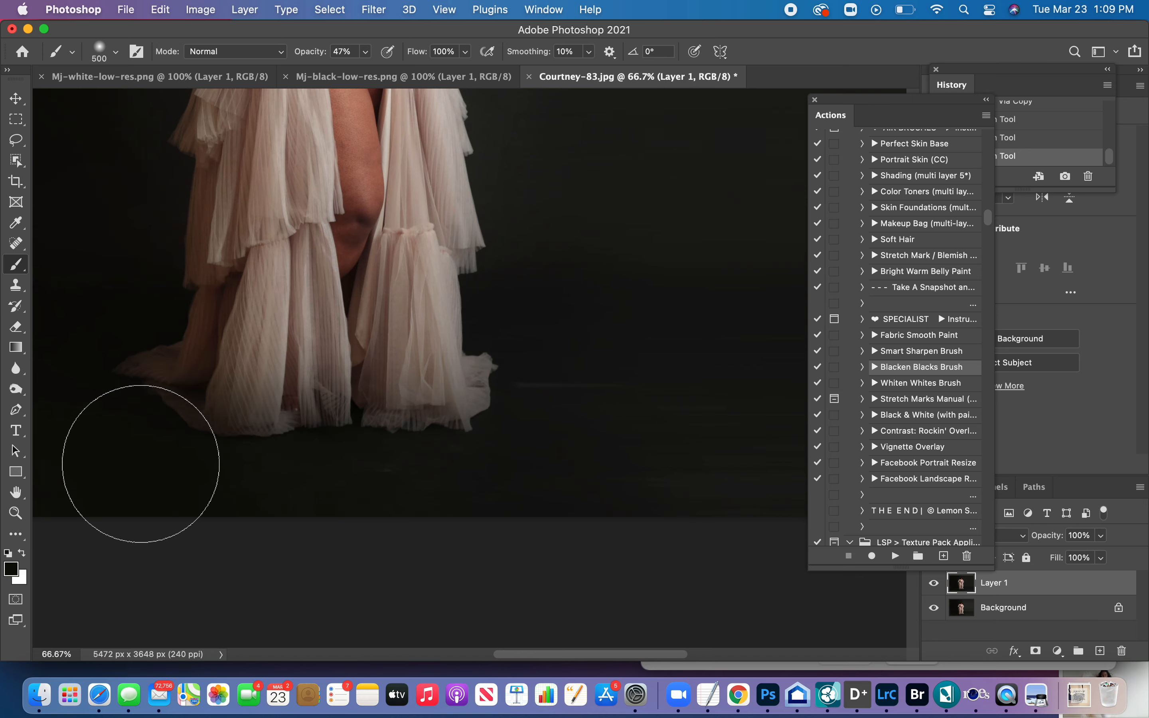
pyautogui.moveTo(257, 472)
pyautogui.mouseDown()
pyautogui.moveTo(426, 478)
pyautogui.moveTo(327, 499)
pyautogui.moveTo(372, 487)
pyautogui.moveTo(399, 528)
pyautogui.moveTo(432, 504)
pyautogui.moveTo(514, 480)
pyautogui.moveTo(536, 409)
pyautogui.moveTo(563, 400)
pyautogui.moveTo(537, 439)
pyautogui.moveTo(541, 461)
pyautogui.mouseUp()
# Enlarge the brush in stages to 1200 px and paint over the remaining floor and backdrop to even out the dark tone
pyautogui.hscroll(6, 542, 458)
pyautogui.hscroll(2, 542, 458)
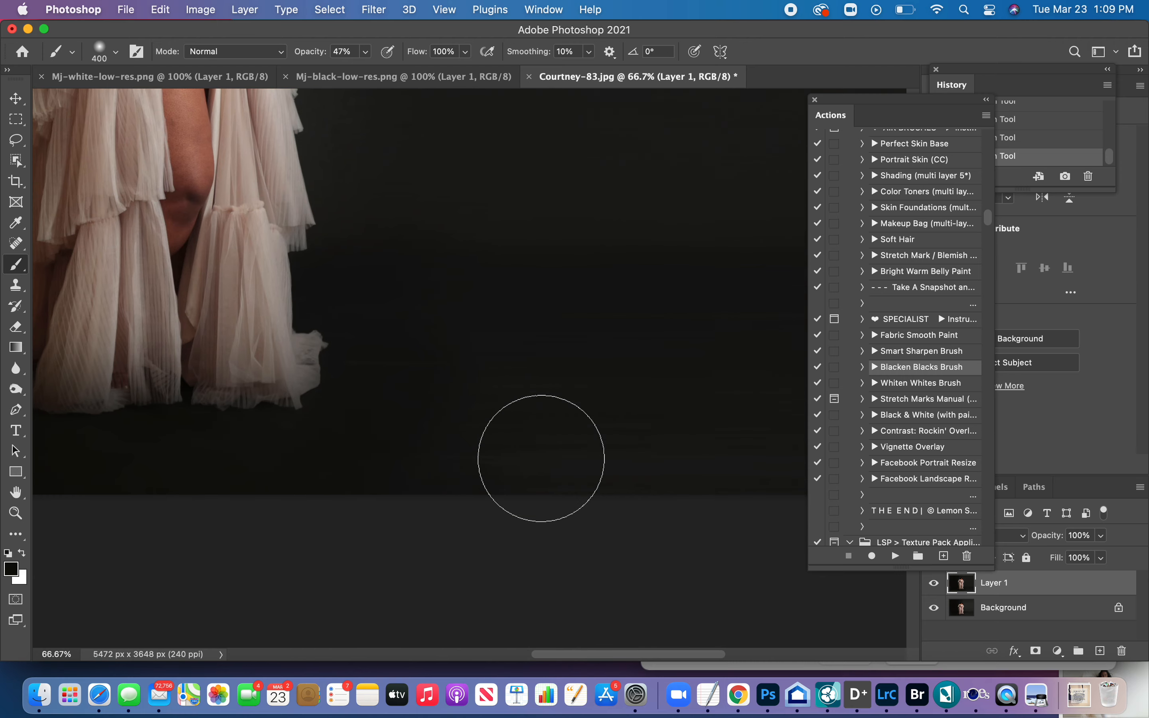
pyautogui.scroll(-2, 542, 458)
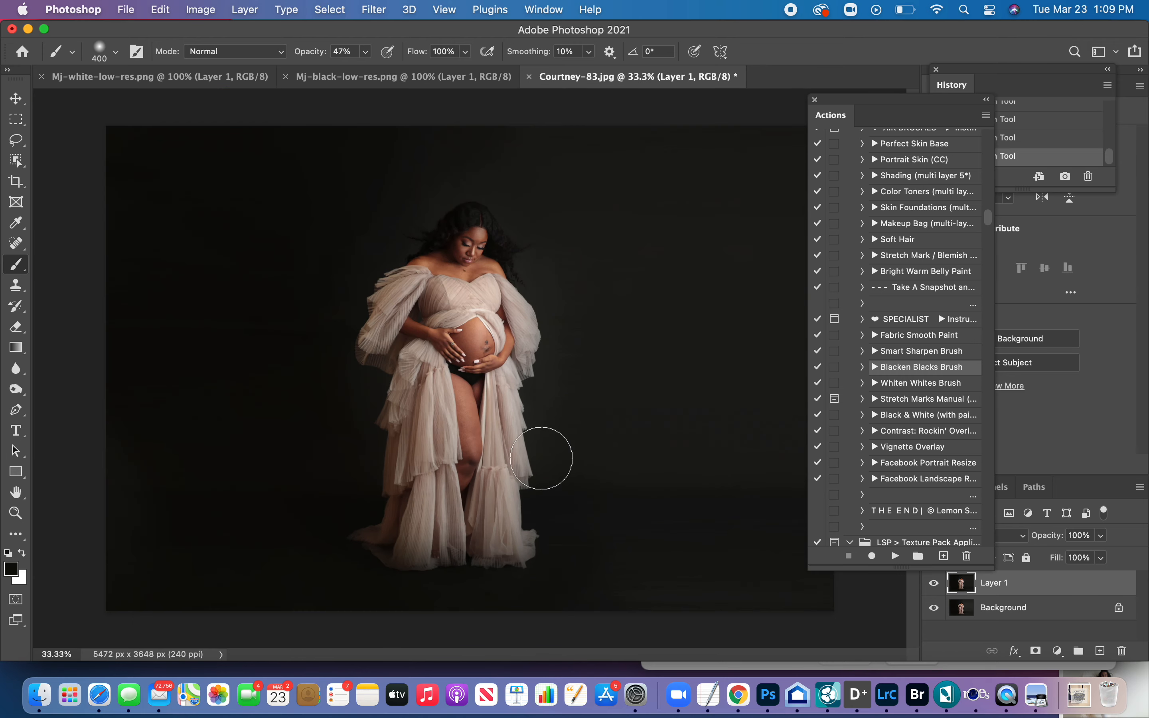
pyautogui.press(']')
pyautogui.press(']')
pyautogui.press(']')
pyautogui.press(']')
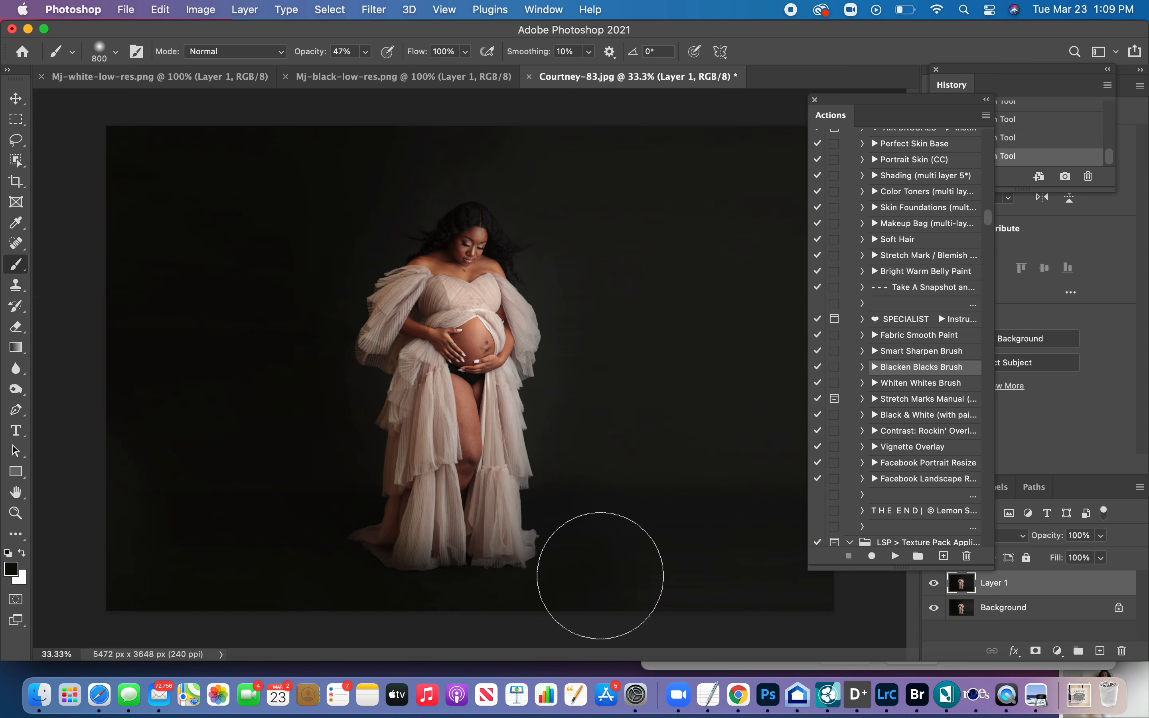
pyautogui.press(']')
pyautogui.press(']')
pyautogui.press(']')
pyautogui.press(']')
# Add a layer mask to Layer 1 and make black the painting colour
pyautogui.moveTo(920, 120); pyautogui.dragTo(898, 52)
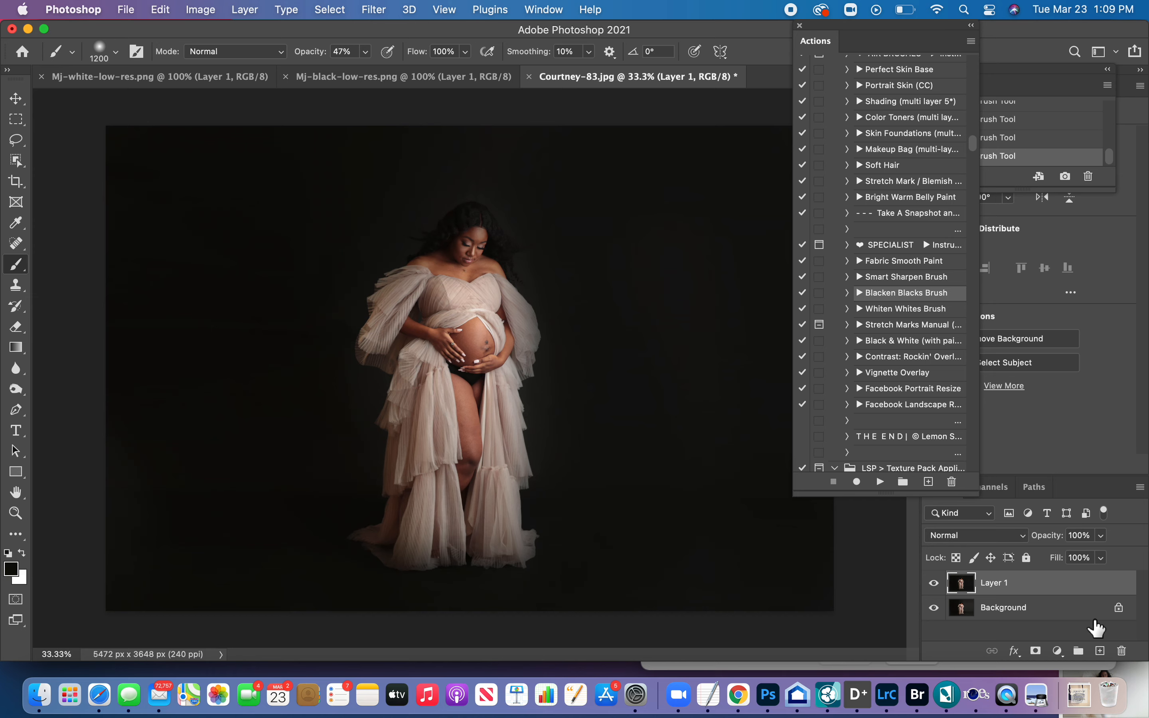
pyautogui.click(1037, 651)
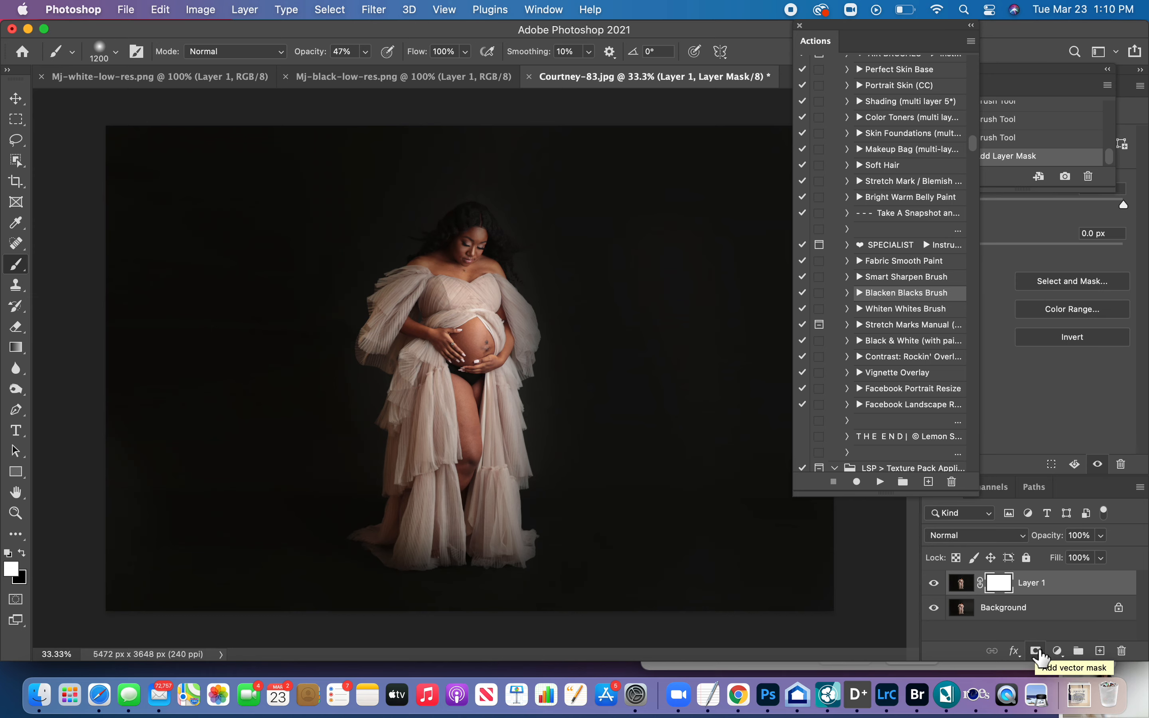
pyautogui.press('x')
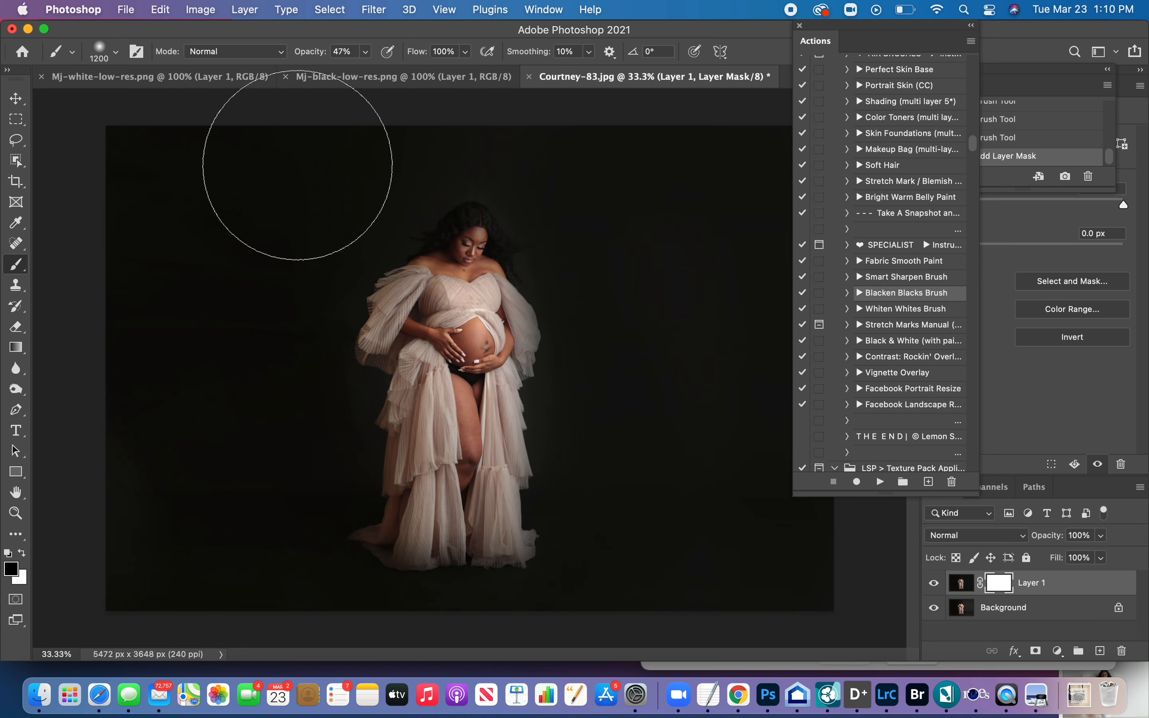
# Mask the dark paint off the woman's body, sleeves and dress with a black 250 px brush at 100% opacity
pyautogui.click(366, 53)
pyautogui.moveTo(366, 70); pyautogui.dragTo(465, 72)
pyautogui.press('[')
pyautogui.press('[')
pyautogui.press('[')
pyautogui.press('[')
pyautogui.press('[')
pyautogui.press('[')
pyautogui.press('[')
pyautogui.press('[')
pyautogui.press('[')
pyautogui.press('[')
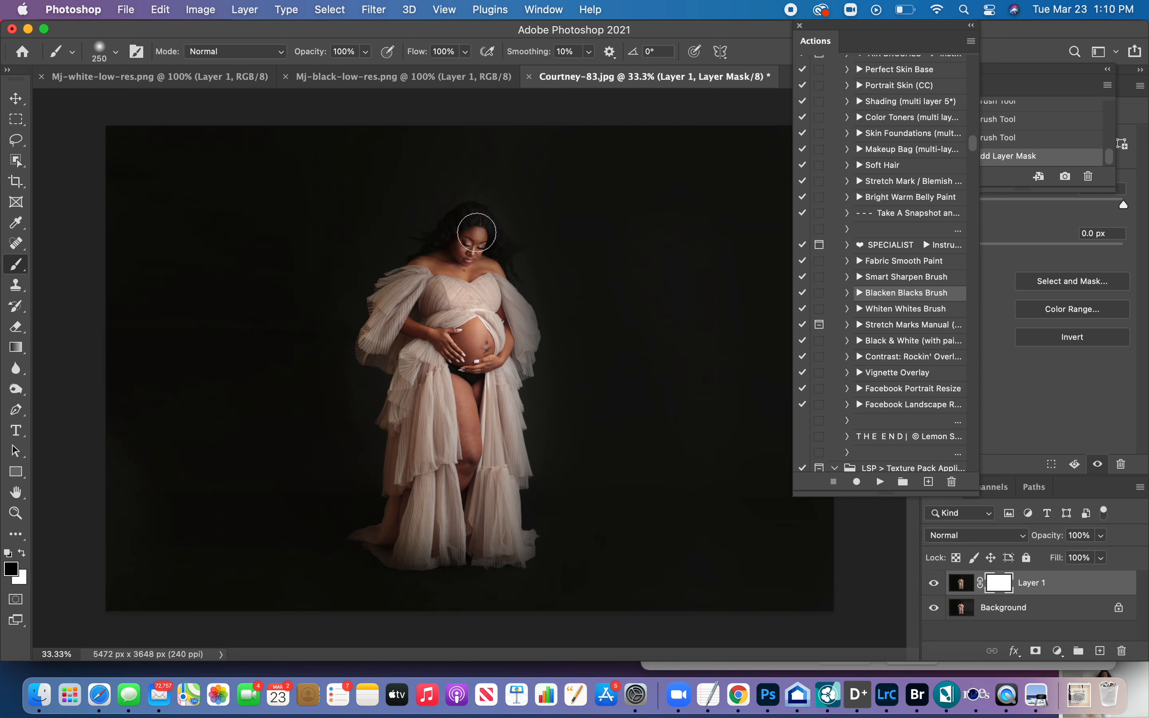
pyautogui.moveTo(524, 327); pyautogui.dragTo(522, 374)
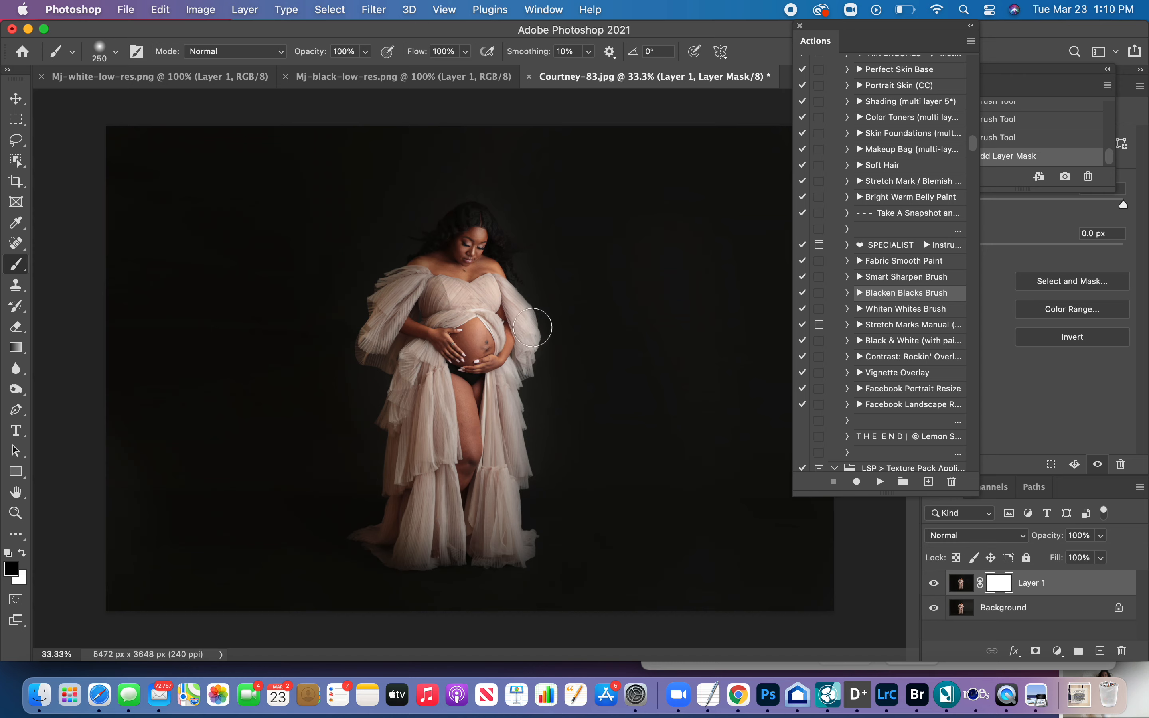
pyautogui.moveTo(442, 268)
pyautogui.mouseDown()
pyautogui.moveTo(389, 314)
pyautogui.moveTo(387, 347)
pyautogui.moveTo(404, 341)
pyautogui.moveTo(428, 371)
pyautogui.mouseUp()
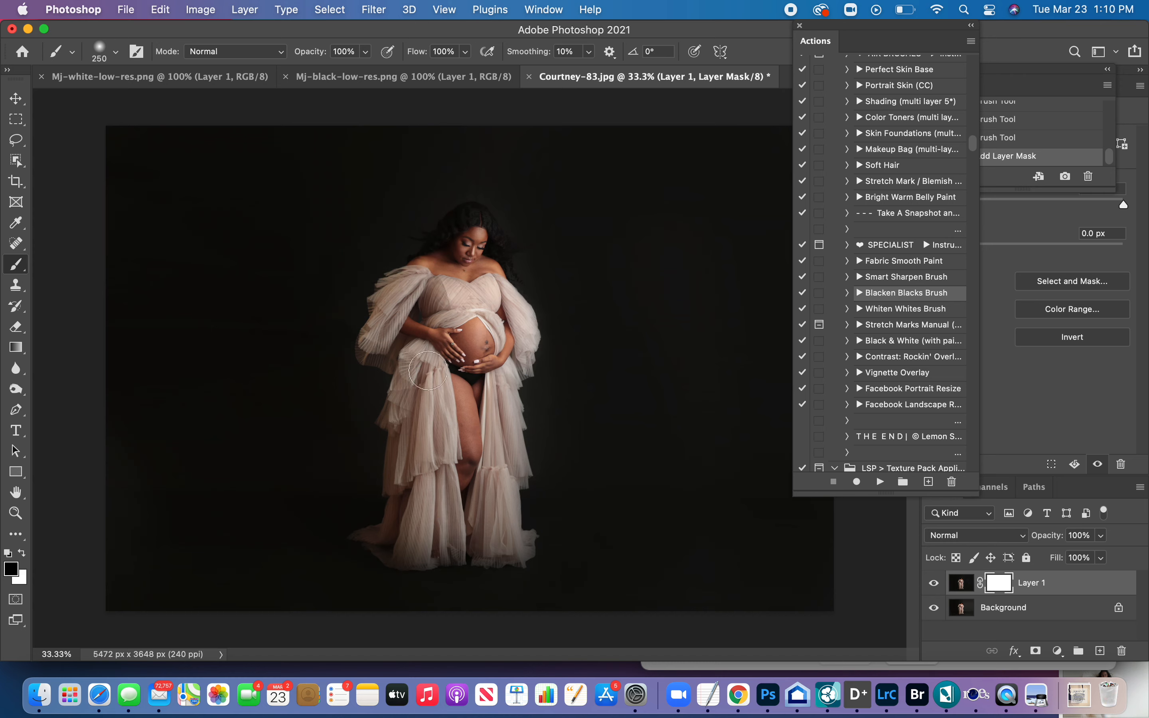
pyautogui.moveTo(410, 416)
pyautogui.mouseDown()
pyautogui.moveTo(410, 559)
pyautogui.moveTo(447, 549)
pyautogui.moveTo(525, 556)
pyautogui.moveTo(536, 544)
pyautogui.moveTo(516, 513)
pyautogui.moveTo(533, 469)
pyautogui.moveTo(517, 387)
pyautogui.moveTo(534, 361)
pyautogui.mouseUp()
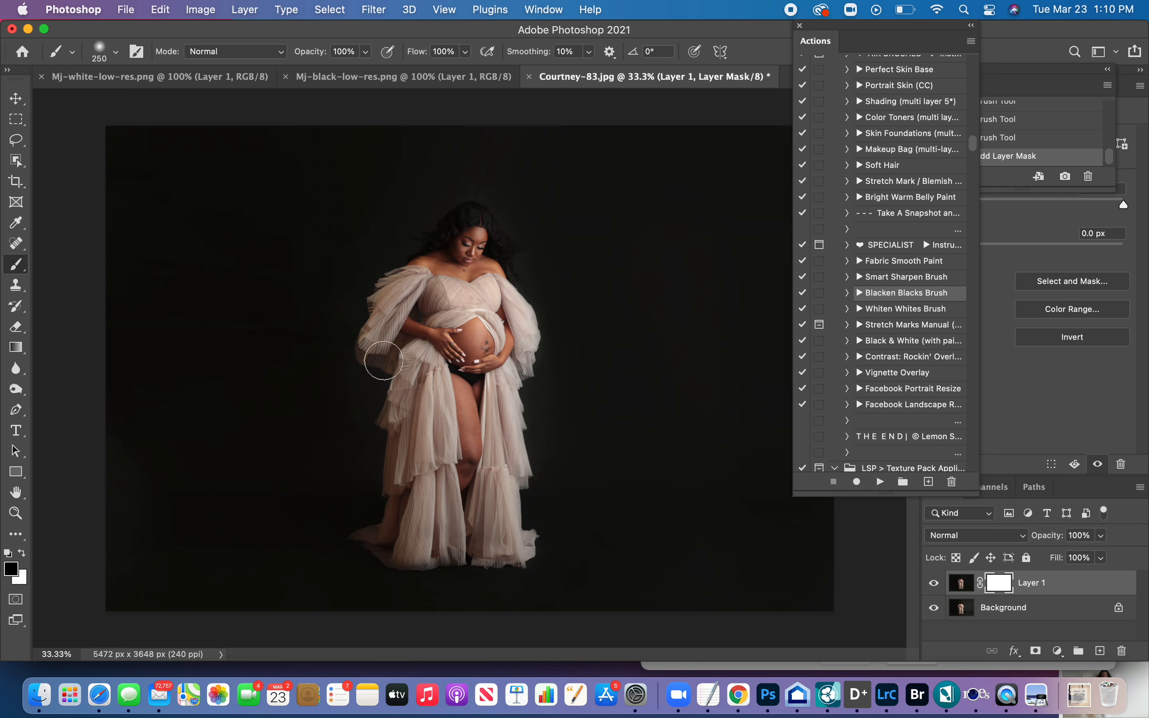
pyautogui.moveTo(408, 513); pyautogui.dragTo(393, 537)
# Refine the mask around the neckline and the dress hem with a 150 px brush
pyautogui.press('[')
pyautogui.press('[')
pyautogui.press('[')
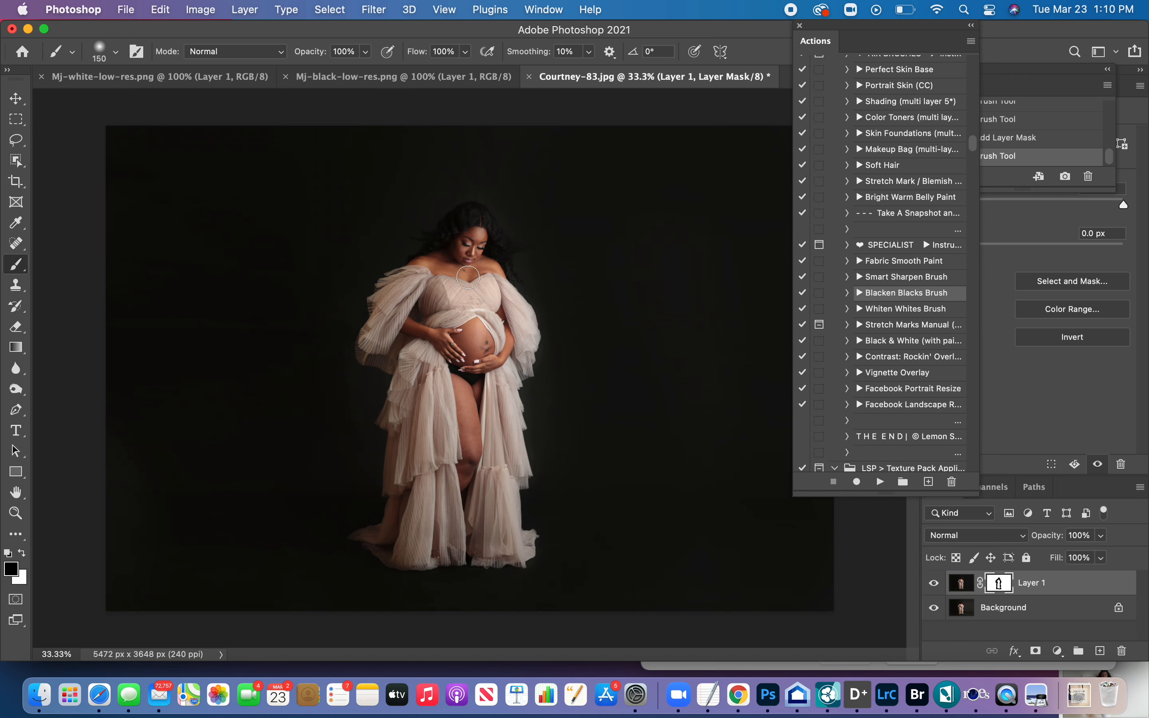
pyautogui.click(480, 280)
pyautogui.click(527, 555)
# Flatten the image and run the Perfect Skin Base action
pyautogui.click(244, 10)
pyautogui.click(315, 596)
pyautogui.scroll(5, 886, 295)
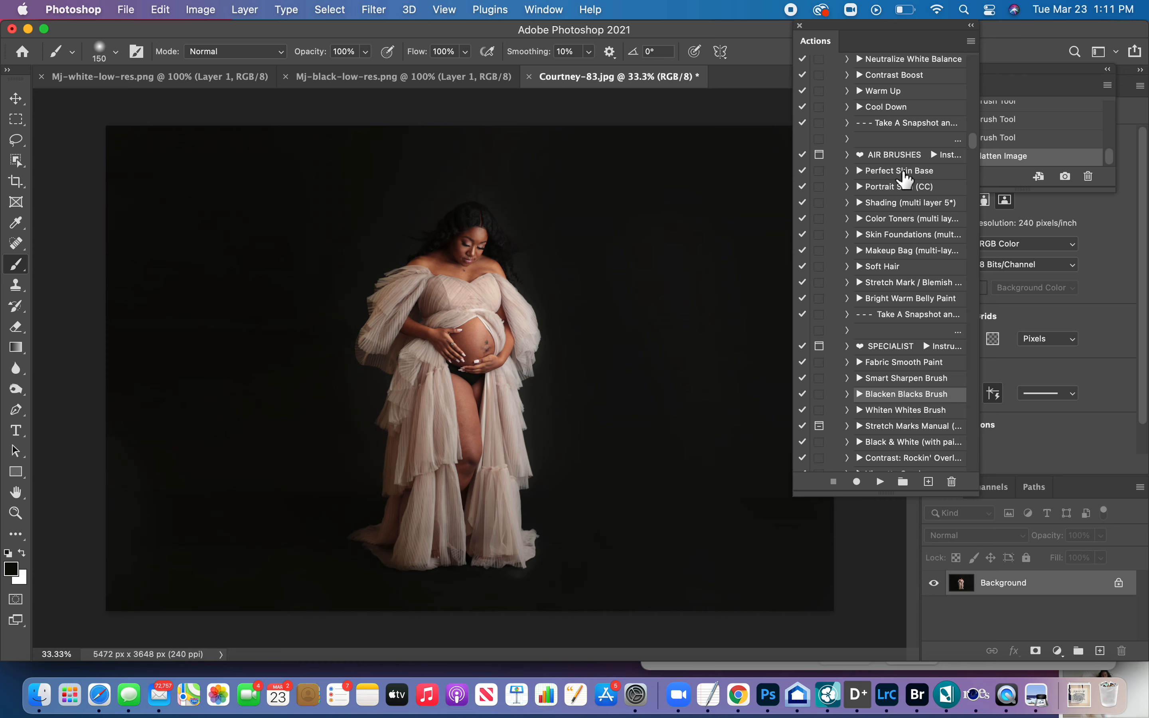
pyautogui.click(904, 171)
pyautogui.click(881, 481)
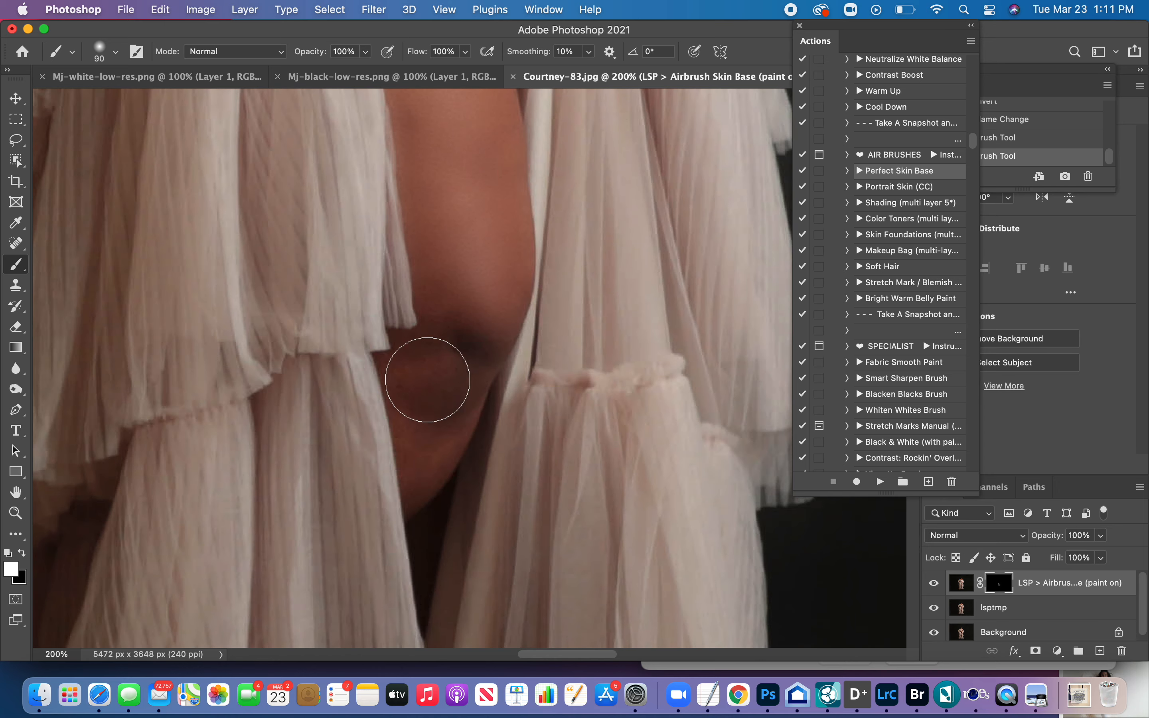
# Paint the skin base mask with a white 90 px brush over the knee and leg to smooth the skin
pyautogui.moveTo(433, 341); pyautogui.dragTo(500, 264)
pyautogui.scroll(6, 501, 264)
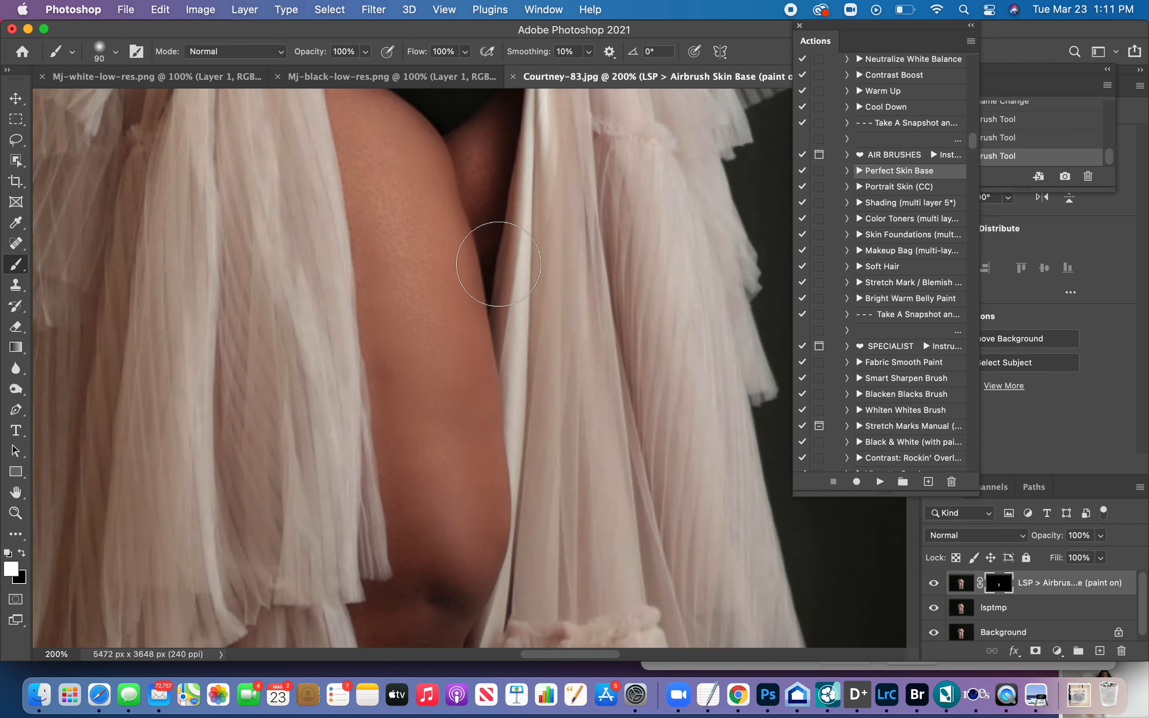